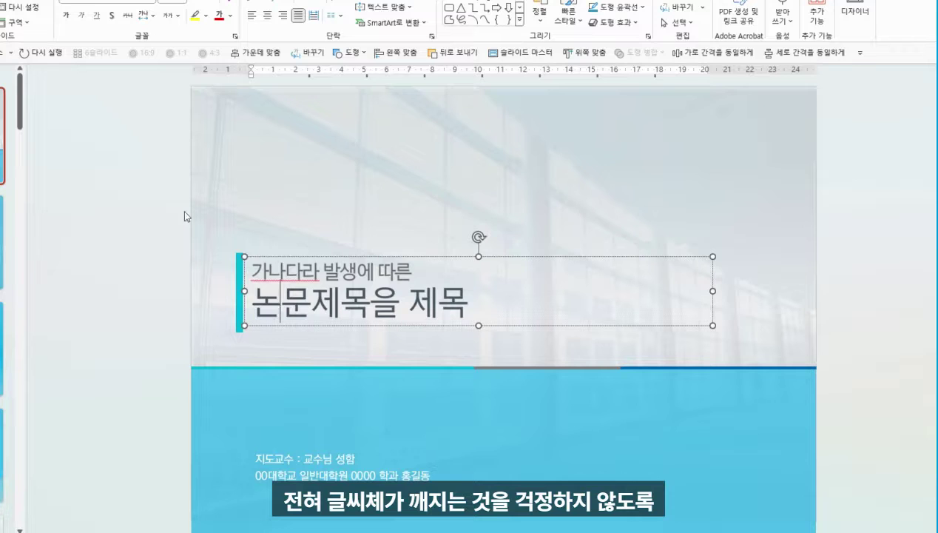
Examine the font, colour and formatting of the thesis title on the first cover slide
click(136, 233)
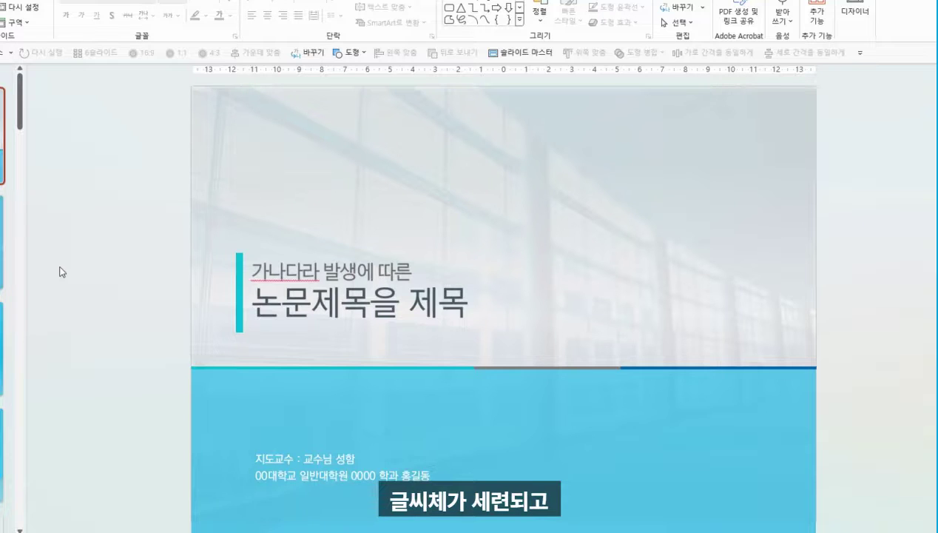
click(279, 303)
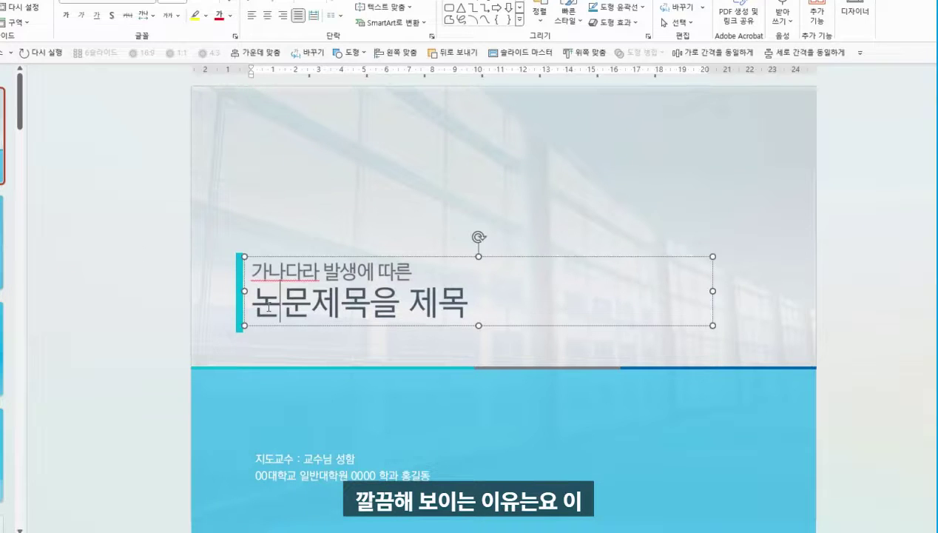
drag(250, 303, 518, 304)
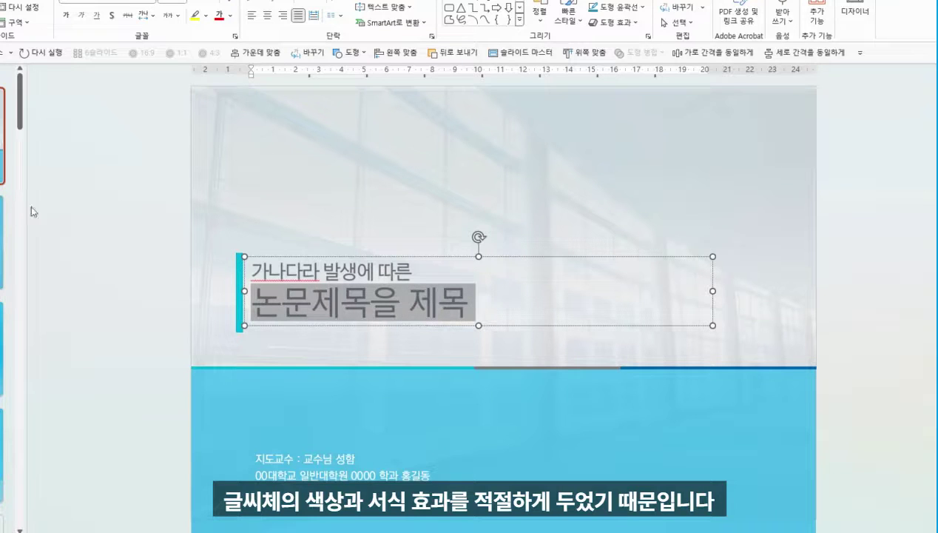
click(55, 207)
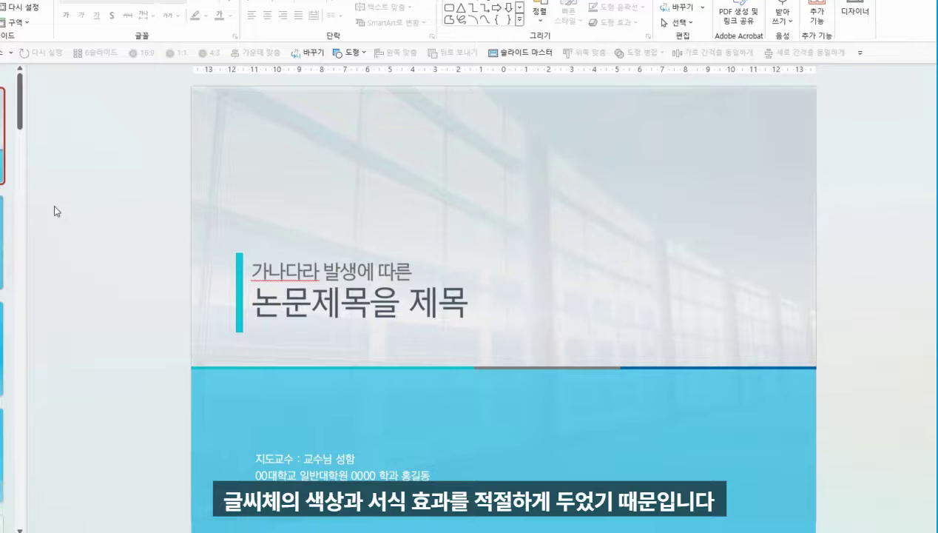
click(369, 305)
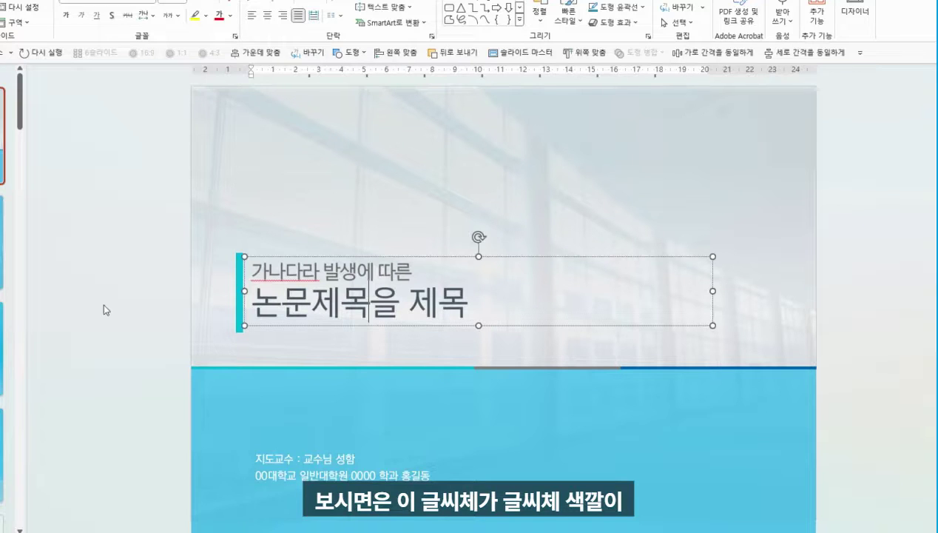
click(103, 302)
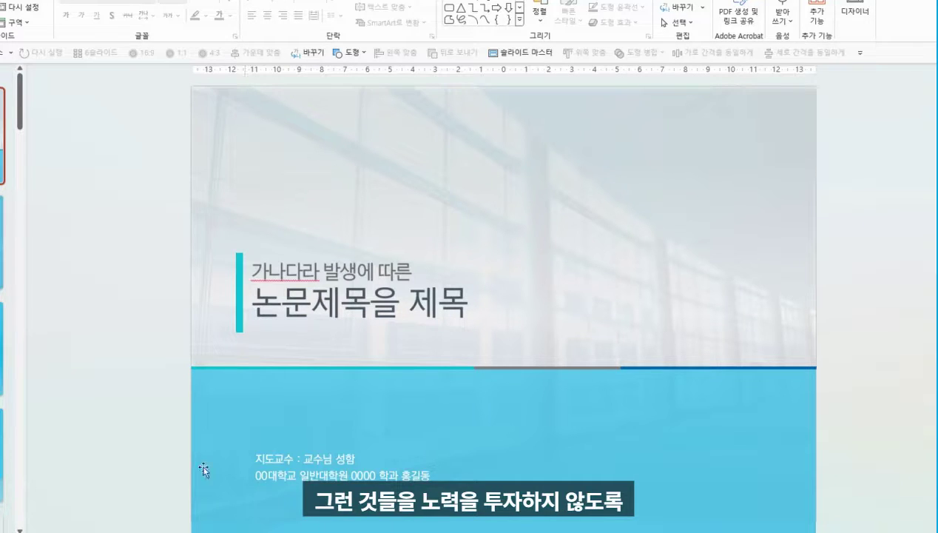
Delete the last word of the title on the first cover slide and re-enter it as "제목"
double_click(372, 311)
click(467, 318)
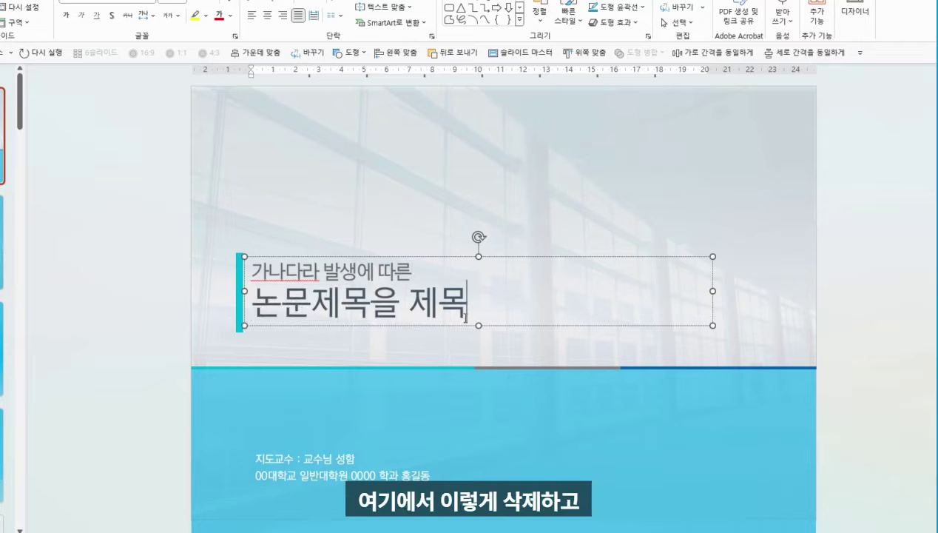
key(BackSpace)
key(BackSpace)
key(BackSpace)
text(제목)
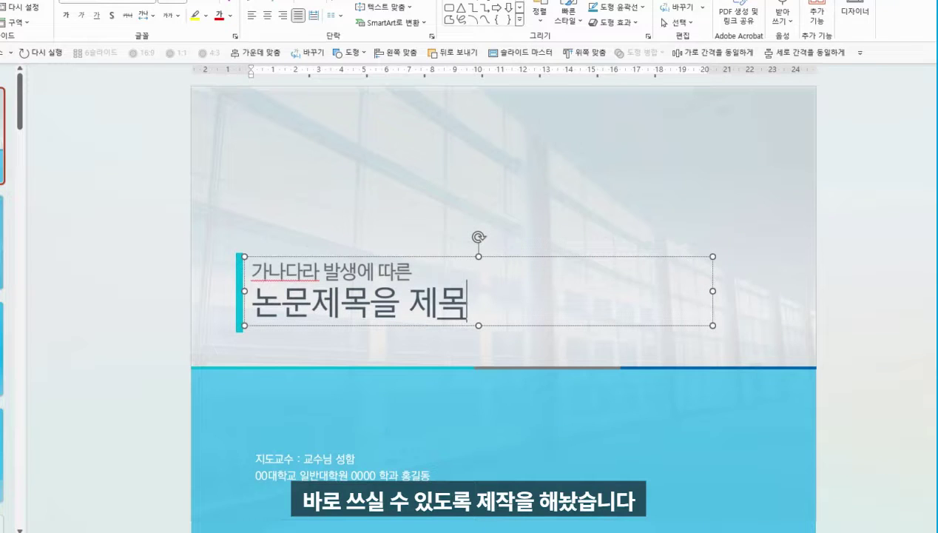
click(157, 214)
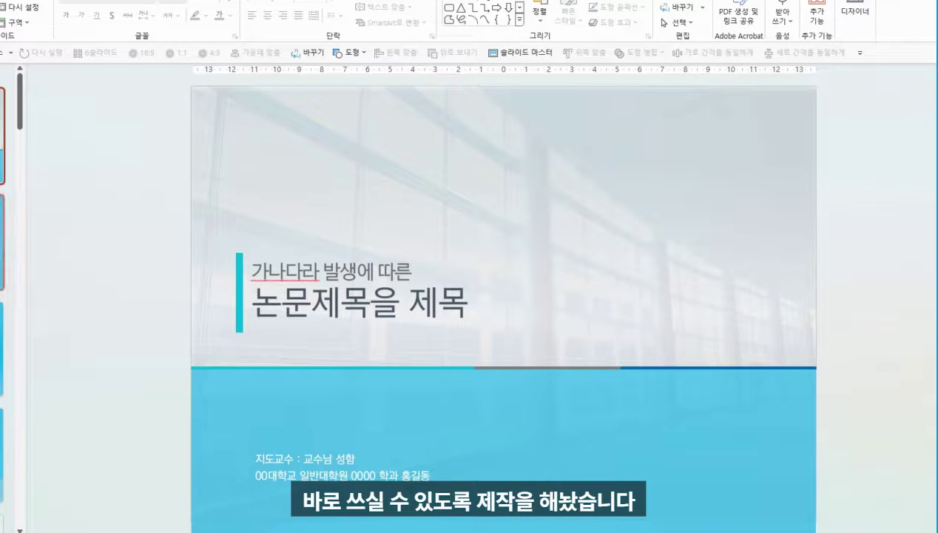
Look through the four cover design slides and return to the second one
click(2, 242)
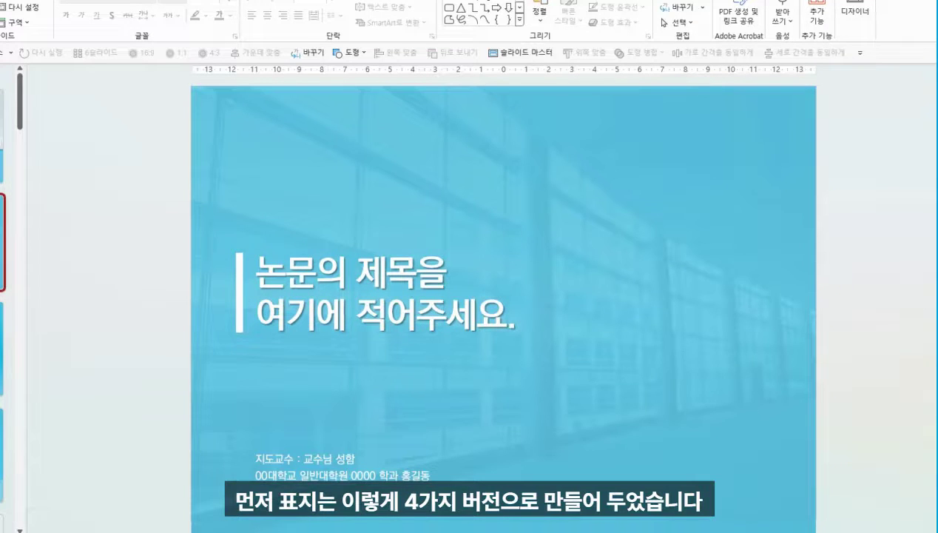
click(2, 348)
click(2, 451)
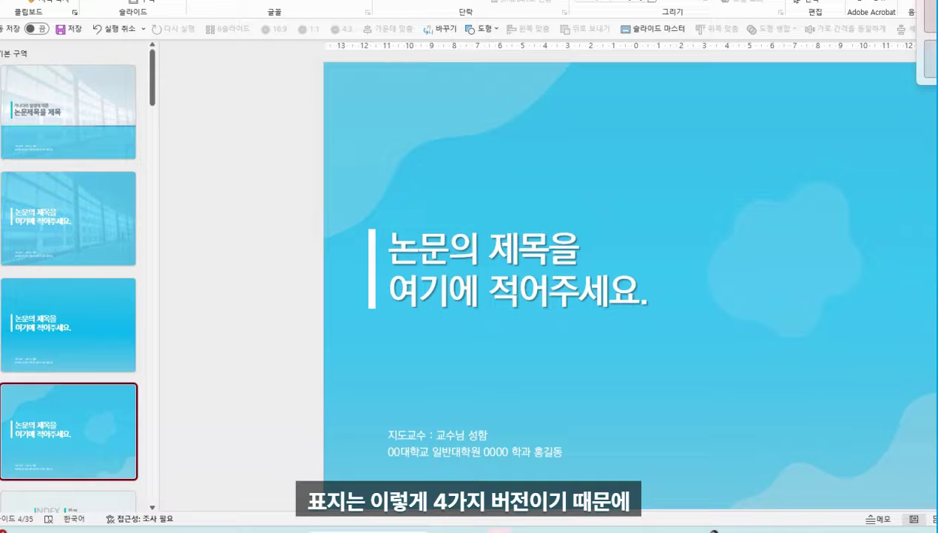
click(88, 221)
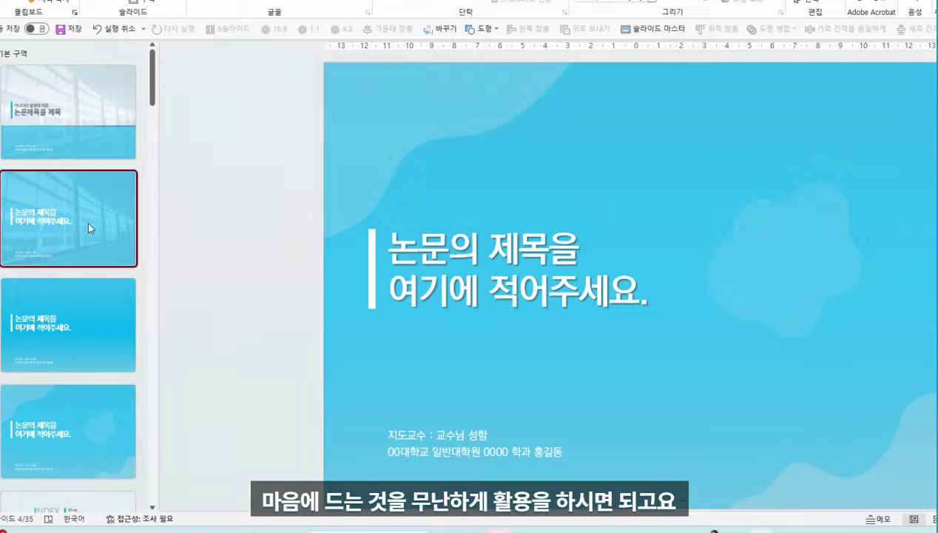
click(106, 134)
click(87, 207)
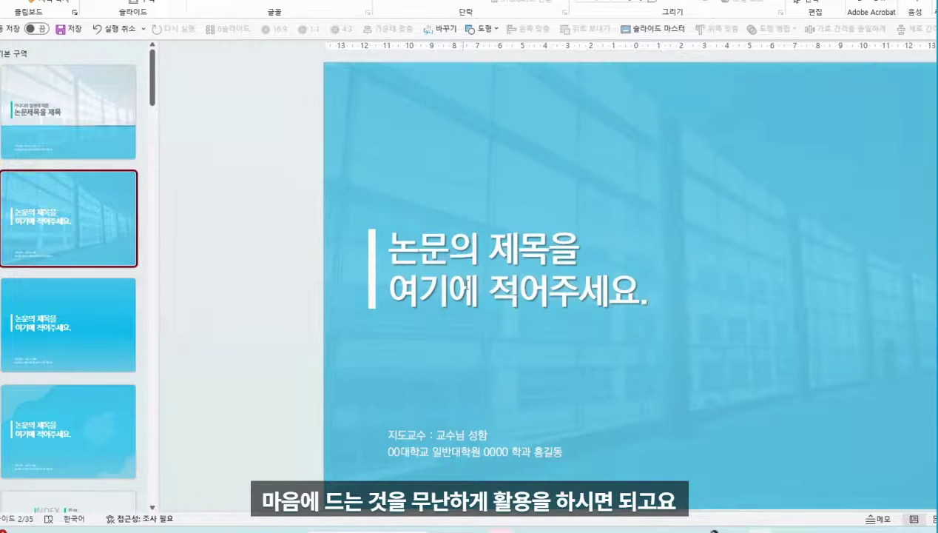
Select the two-line title on the second cover slide and check that the advisor and affiliation text is editable
click(467, 284)
drag(413, 250, 666, 326)
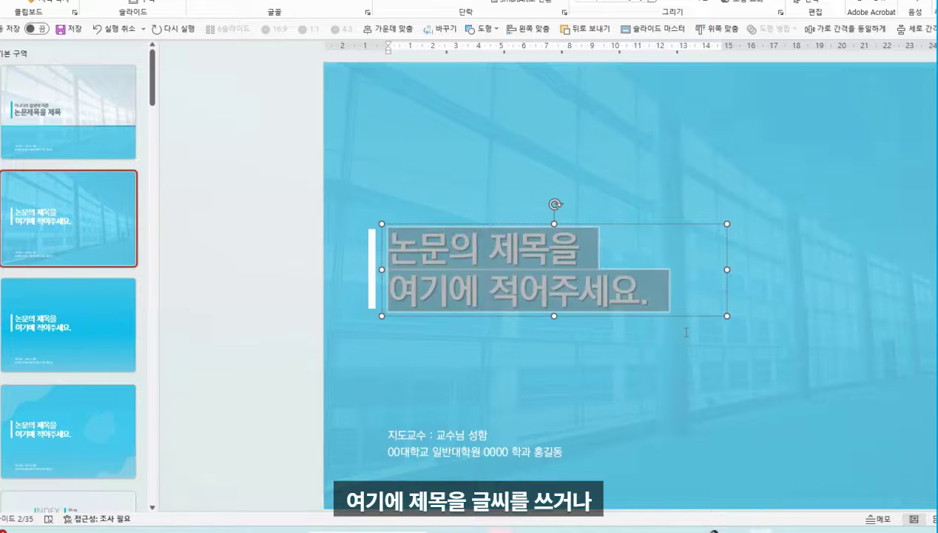
click(510, 444)
On the third cover slide, delete "의" and the space before "제목을" in the title and re-enter them
click(63, 306)
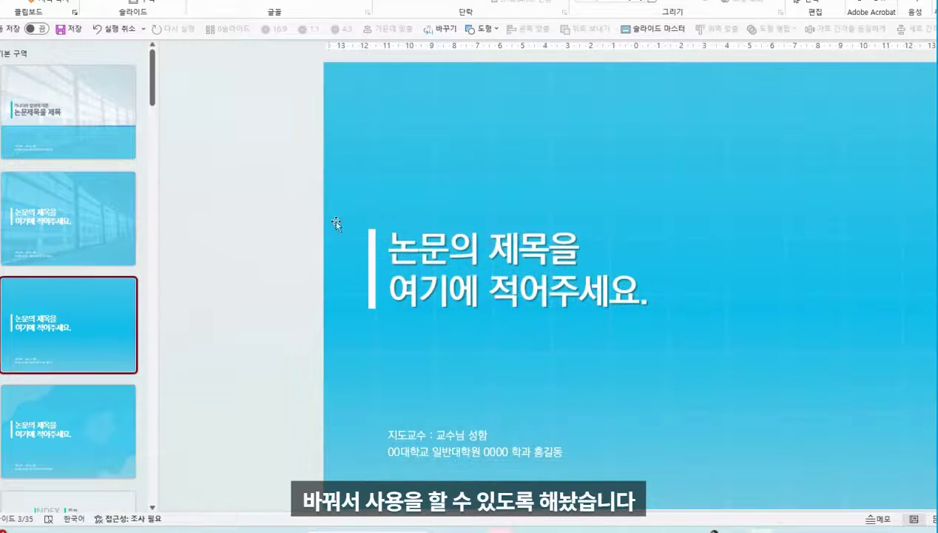
click(491, 250)
key(BackSpace)
key(BackSpace)
text(의)
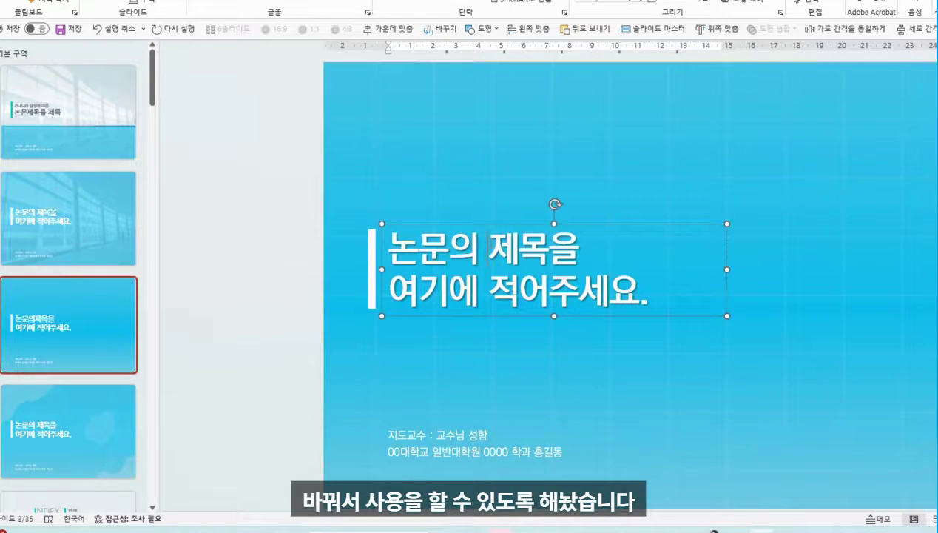
Open the INDEX slide and examine the 01 서론 entry and its three sub-items as editable text
click(111, 466)
key(Down)
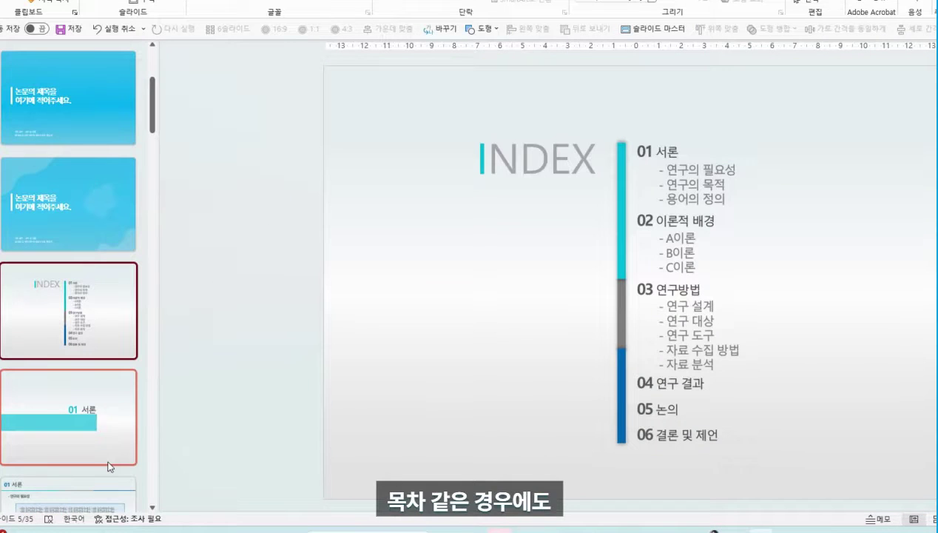
click(642, 148)
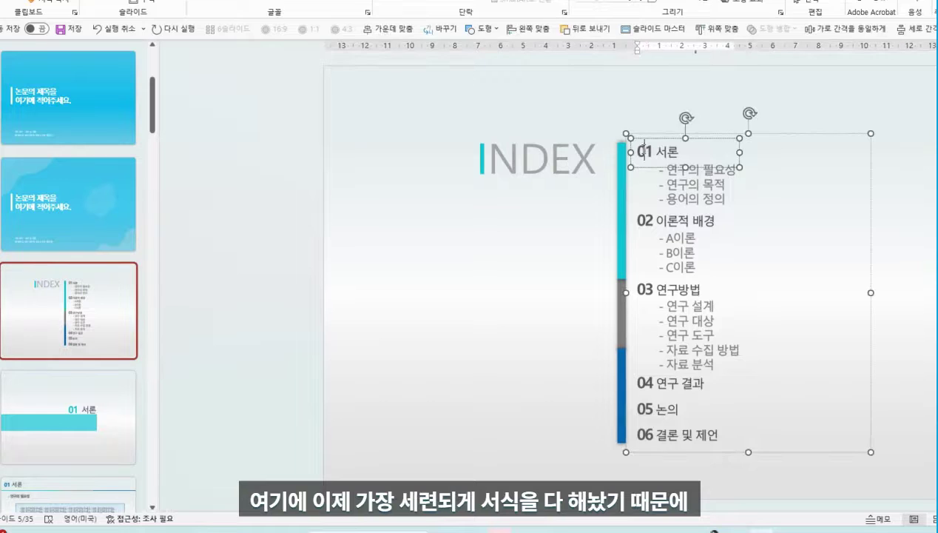
click(652, 152)
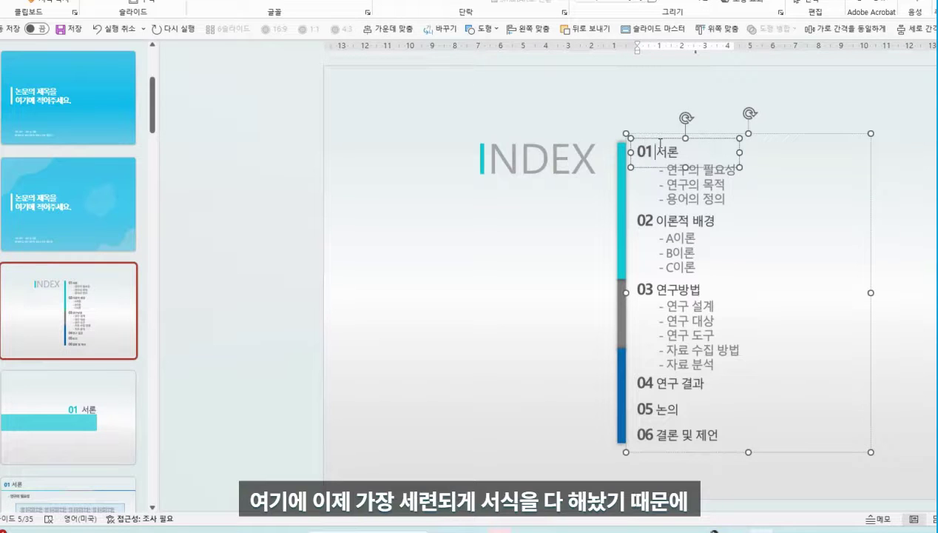
click(685, 176)
drag(666, 169, 737, 222)
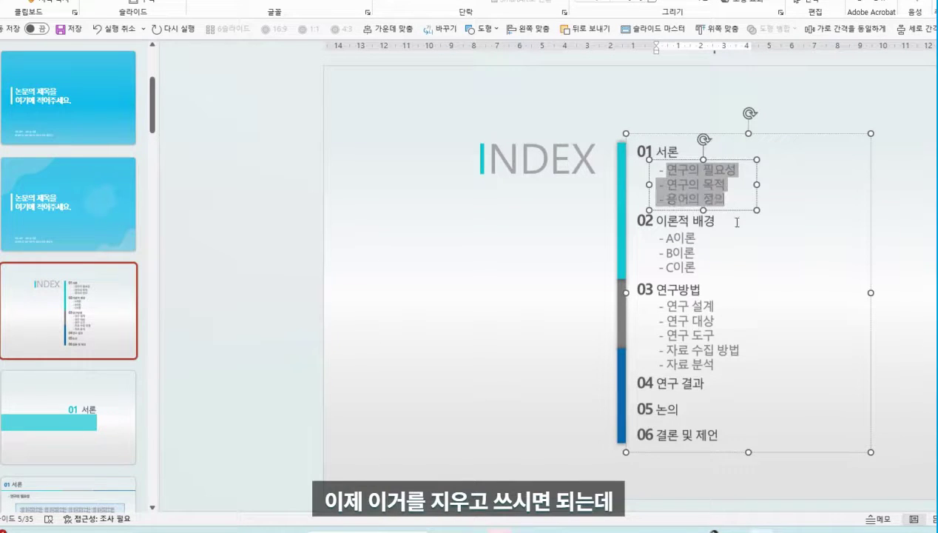
click(813, 237)
Examine the INDEX slide's text entries for 02 이론적 배경, 03 연구방법 and sections 04 to 06
click(692, 221)
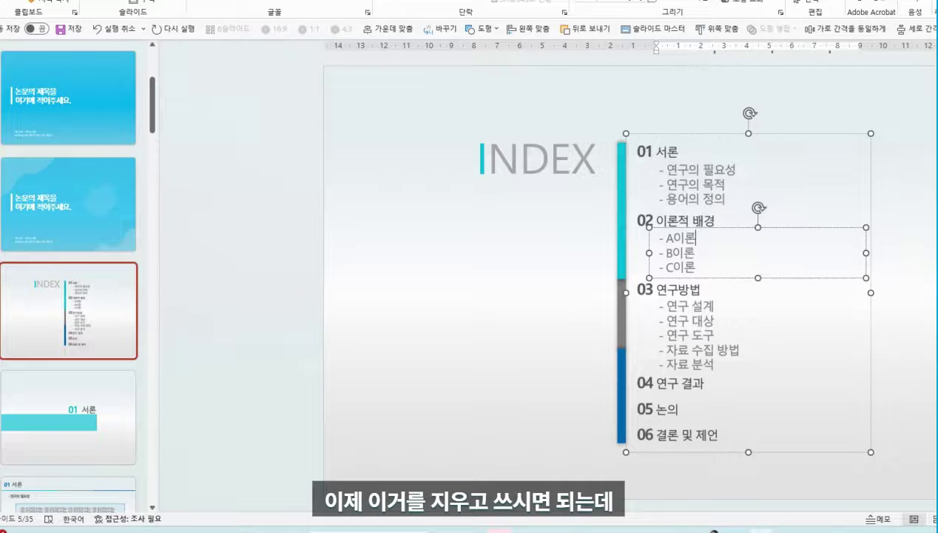
click(674, 332)
click(875, 281)
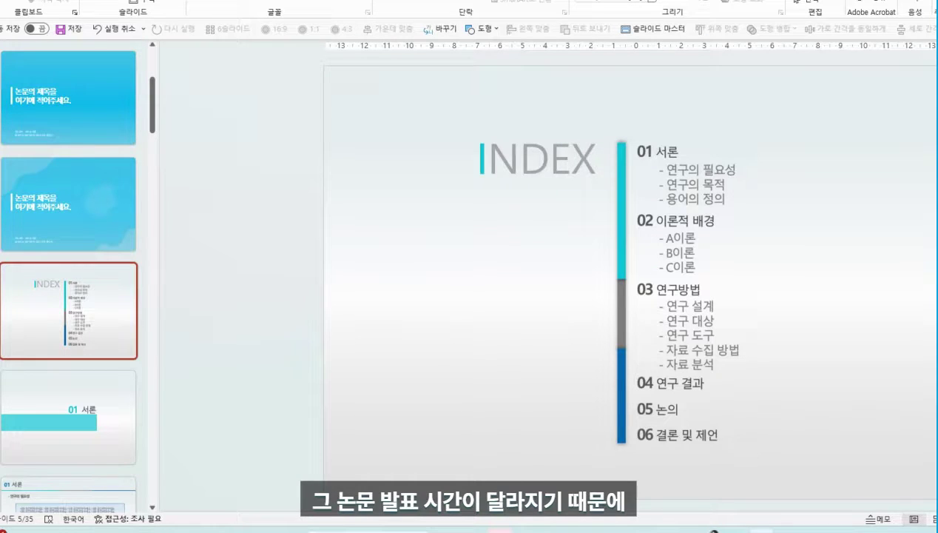
click(670, 296)
click(687, 377)
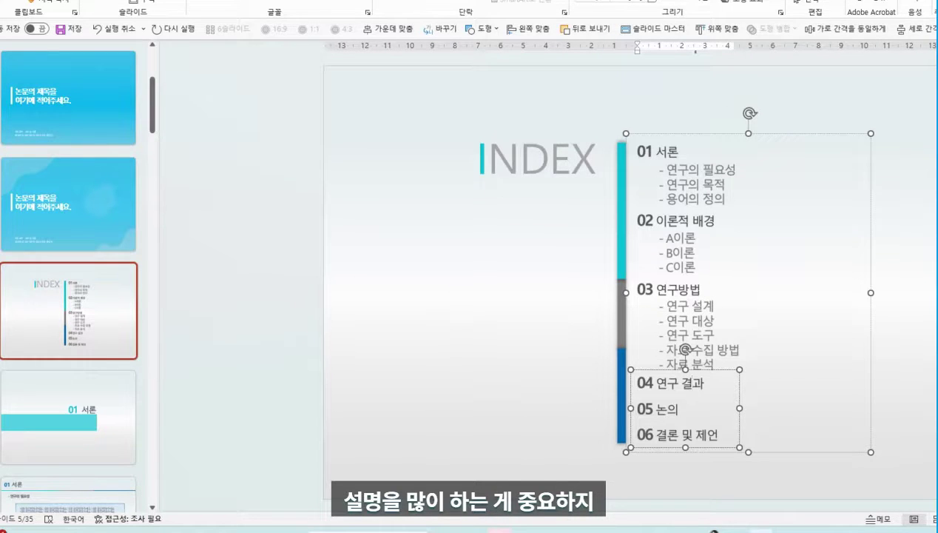
click(655, 221)
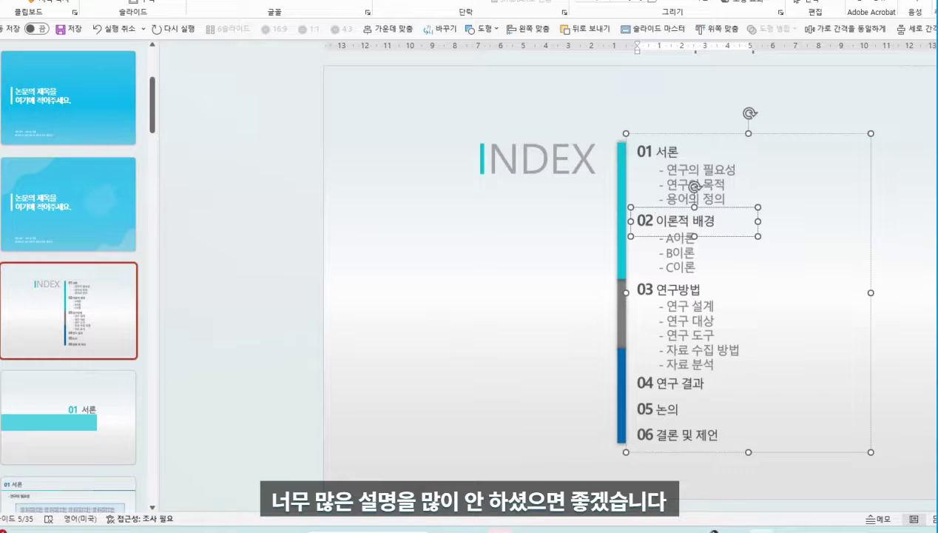
click(473, 296)
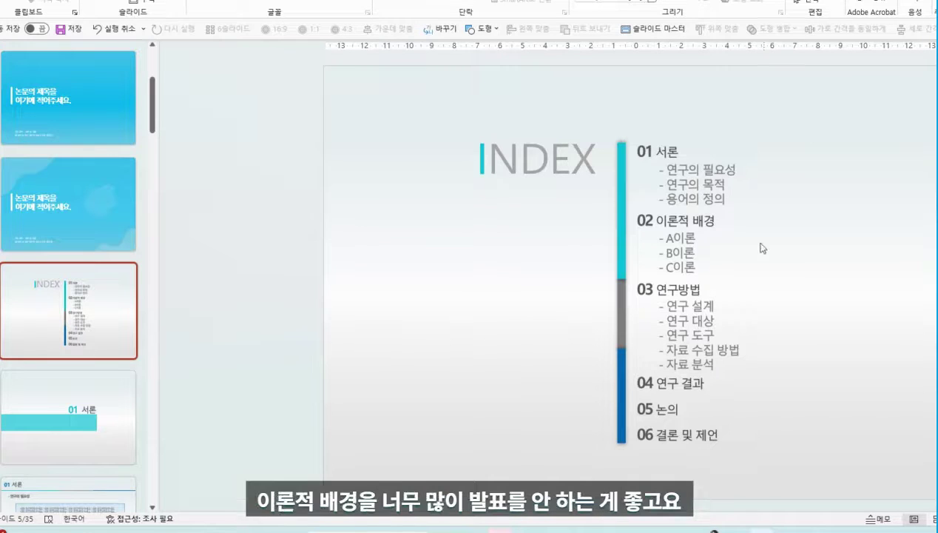
Open the 01 서론 section slide and slightly extend the turquoise bar's edge beneath the heading
click(40, 414)
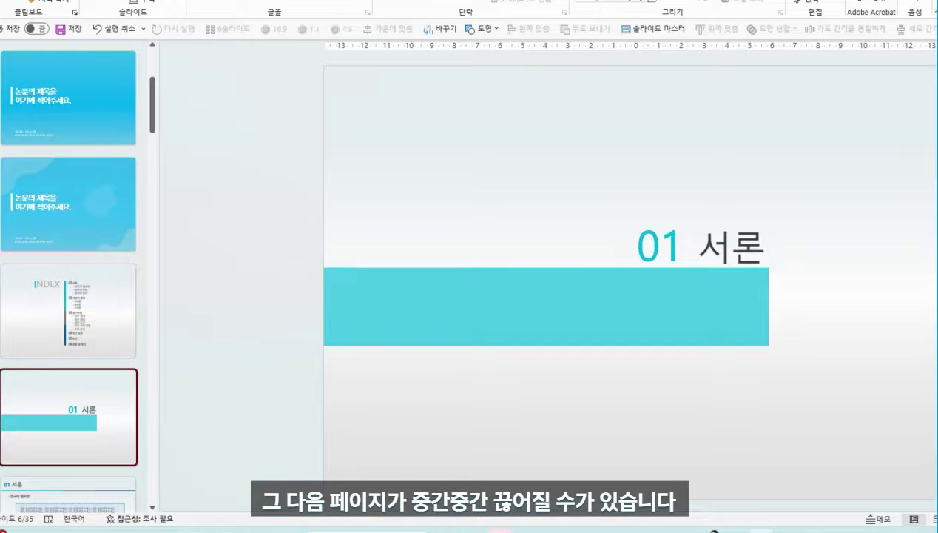
click(716, 262)
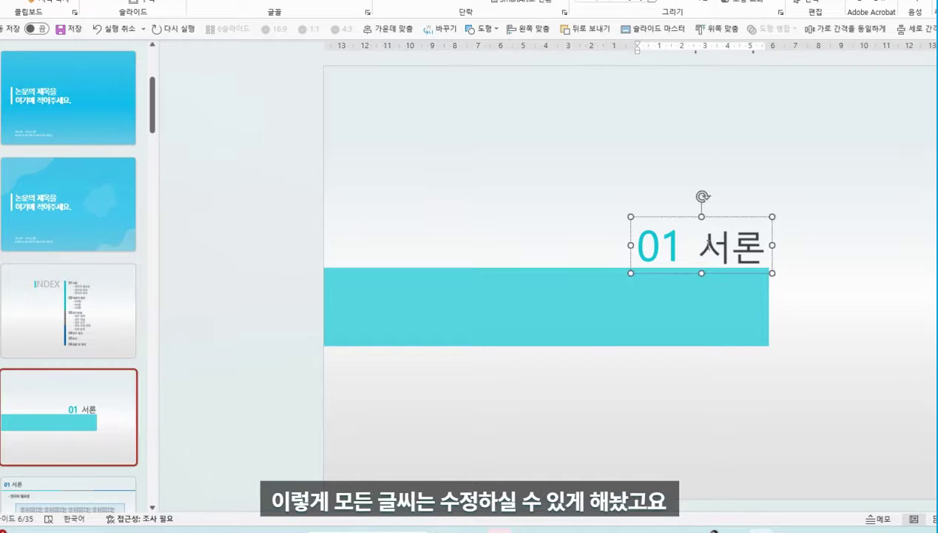
click(739, 275)
mouse_move(768, 269)
mouse_down()
mouse_move(696, 295)
mouse_move(792, 267)
mouse_move(772, 269)
mouse_up()
click(848, 293)
click(623, 304)
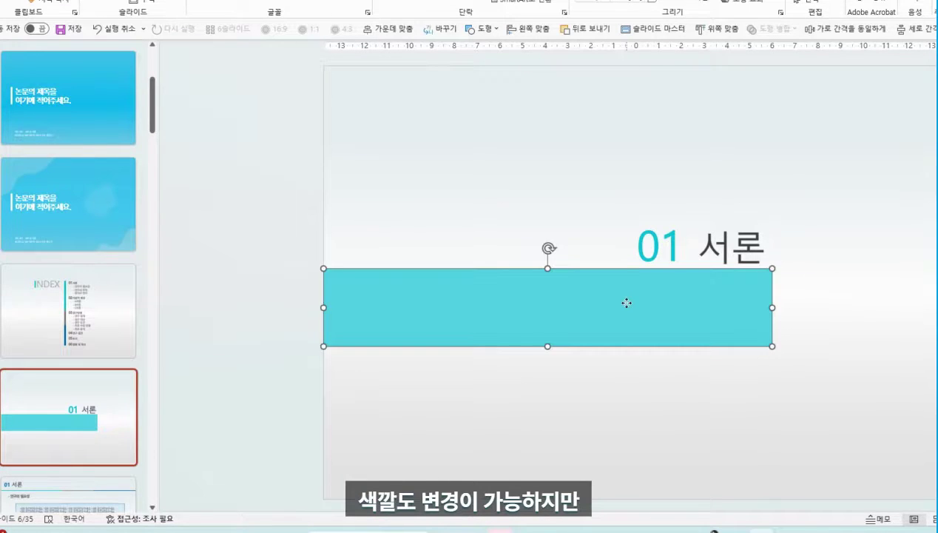
right_click(632, 305)
key(Escape)
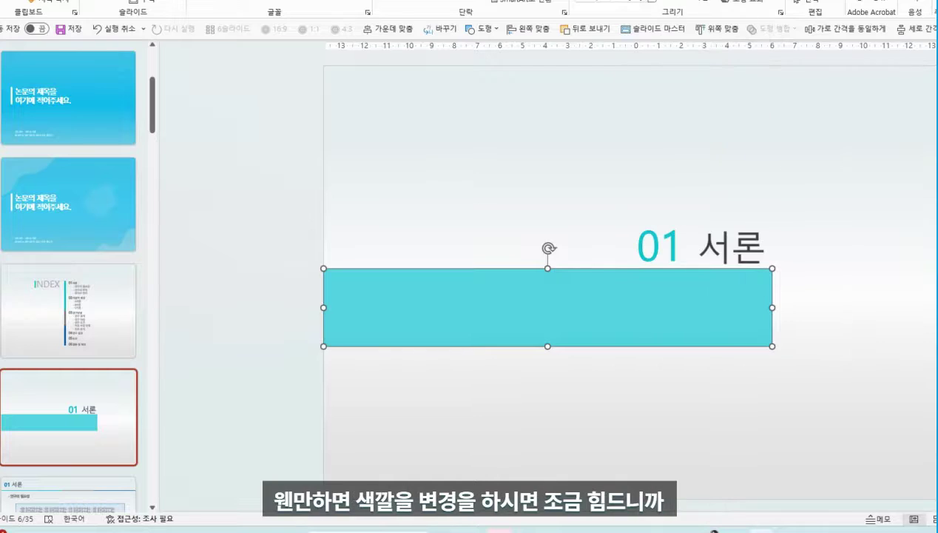
click(240, 289)
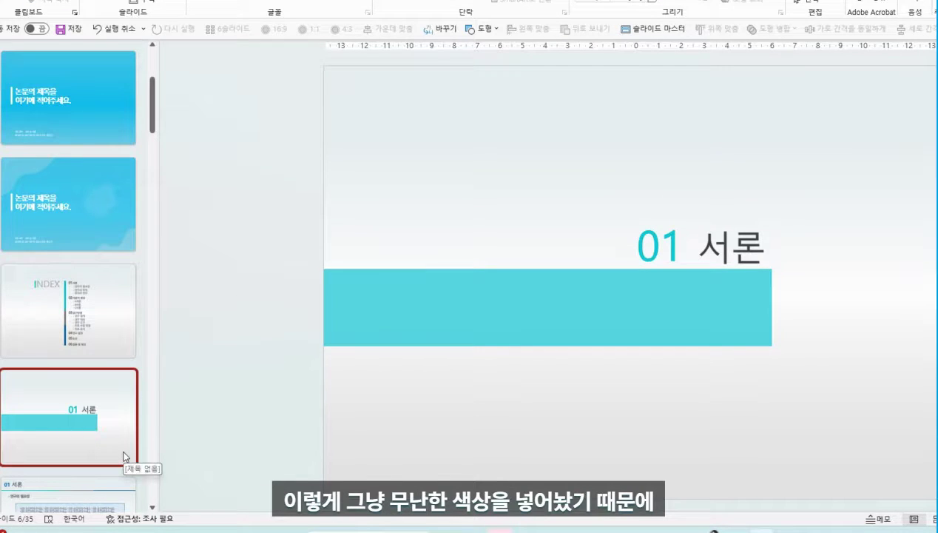
On the 연구의 필요성 slide, replace the beginning of the upper box's placeholder text with "연구 필요성"
scroll(124, 456, down, 1)
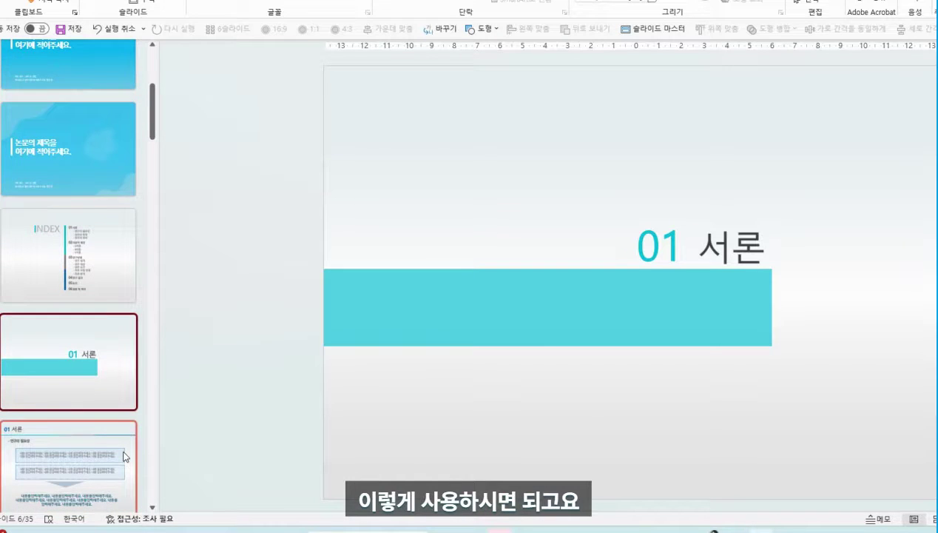
click(124, 456)
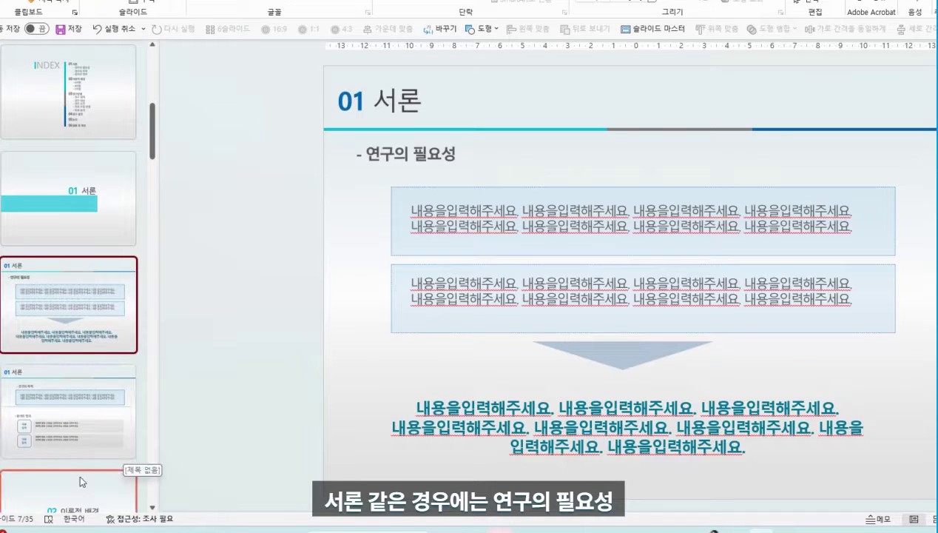
click(517, 201)
key(BackSpace)
key(BackSpace)
key(BackSpace)
key(BackSpace)
key(BackSpace)
key(BackSpace)
key(BackSpace)
key(BackSpace)
key(BackSpace)
key(BackSpace)
key(BackSpace)
key(BackSpace)
key(BackSpace)
text(연구 필요성)
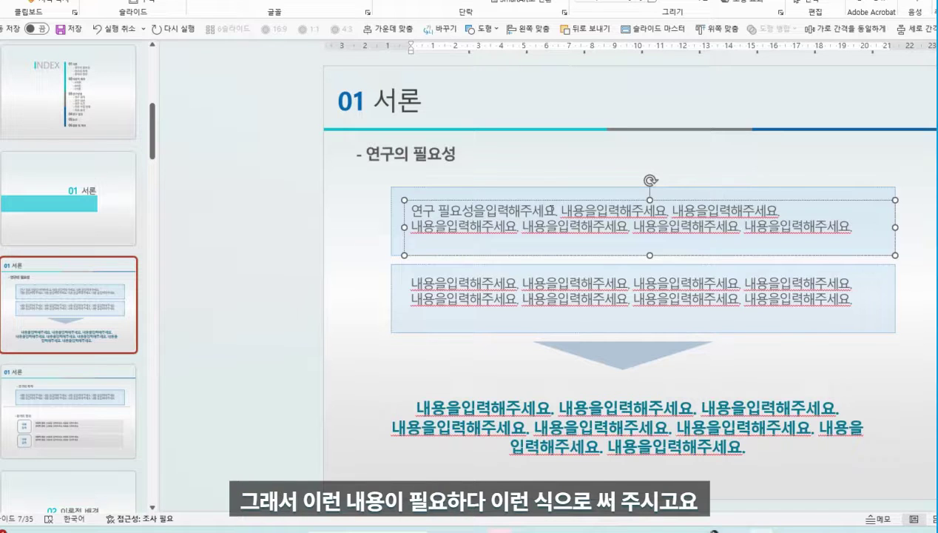
Open the 연구의 목적 slide and examine its purpose box, 용어의 정의 heading and term definition boxes
click(101, 398)
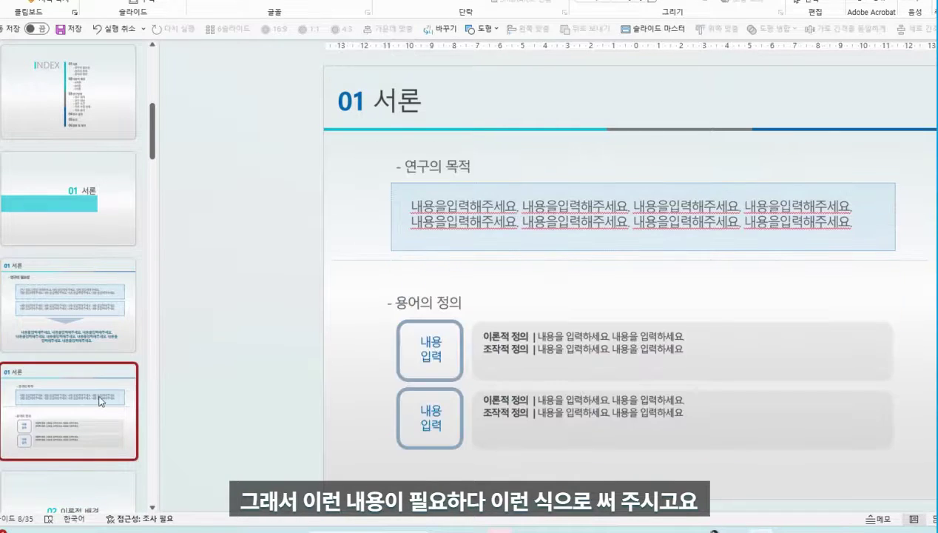
click(519, 215)
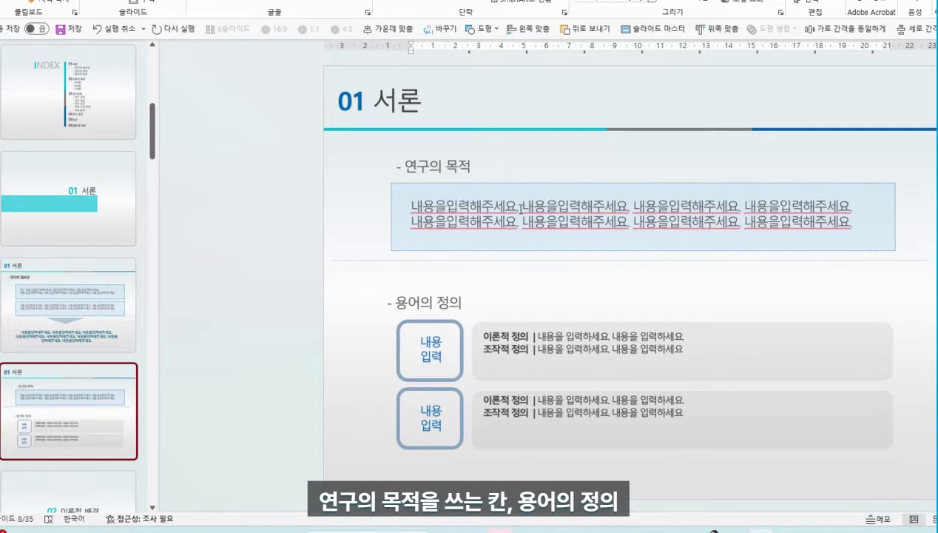
click(443, 165)
click(444, 299)
click(432, 341)
click(432, 401)
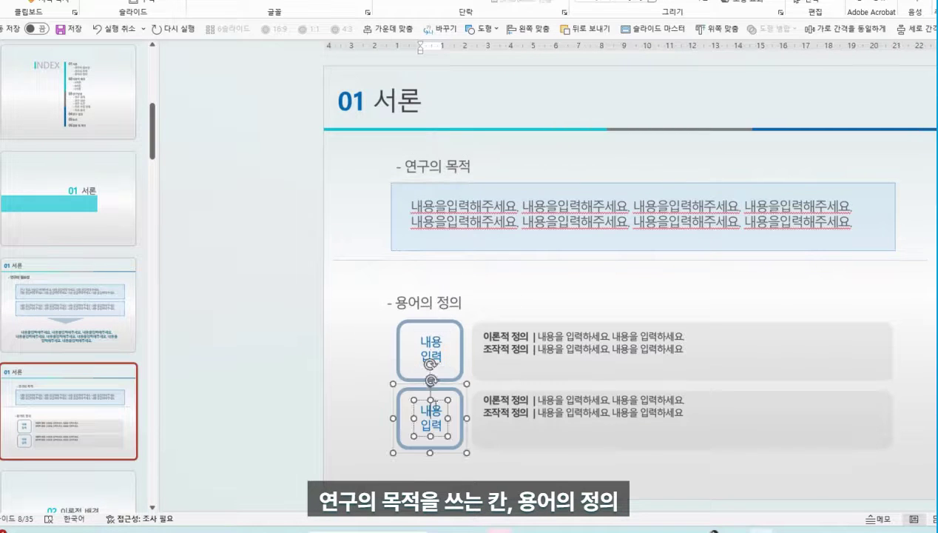
click(628, 337)
Shift the whole 용어의 정의 block, including its heading and both definition rows, slightly up and to the left
drag(928, 470, 273, 265)
drag(559, 322, 547, 306)
click(933, 485)
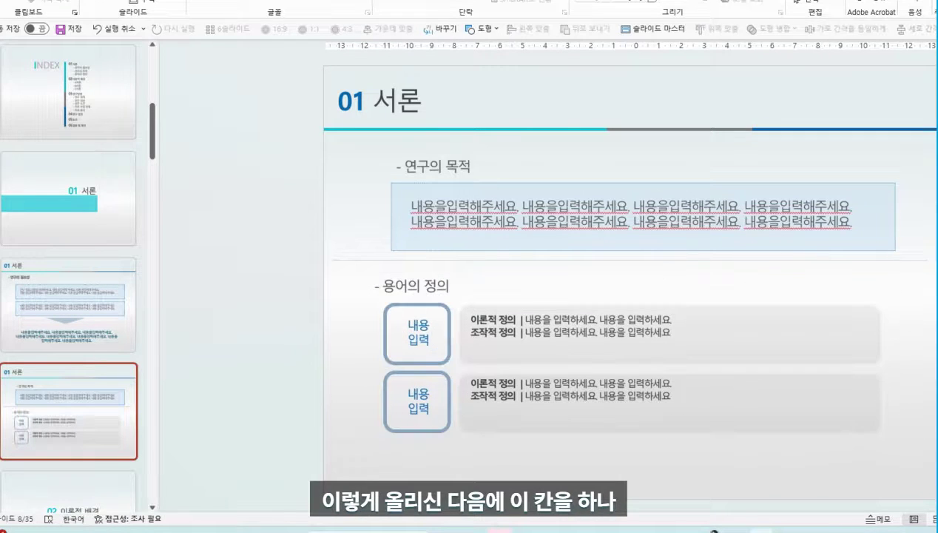
Duplicate the second definition row and place the copy directly beneath it as a third row
drag(935, 489, 376, 369)
key(ctrl+c)
key(ctrl+v)
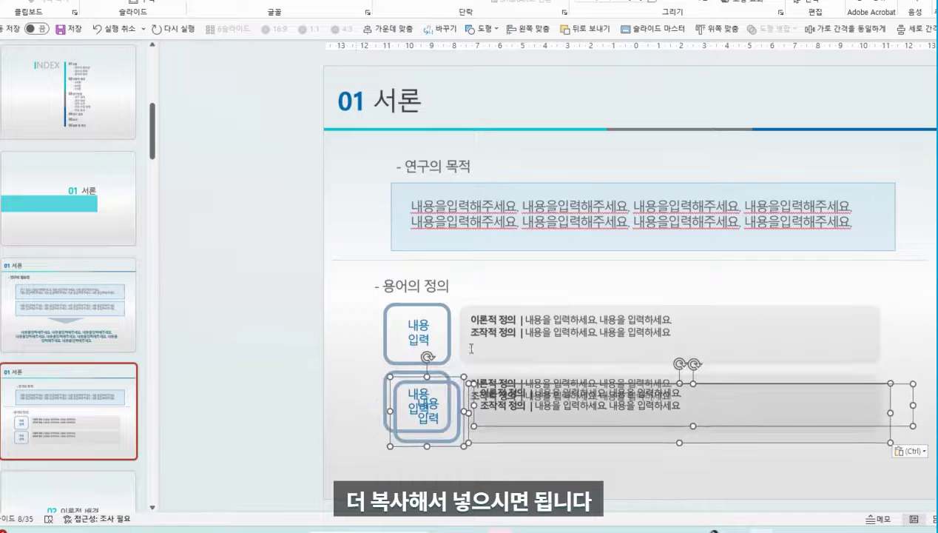
drag(566, 386, 555, 440)
Open the first 02 이론적배경 content slide and select the 이론 이름 text in its subheading
scroll(722, 335, down, 1)
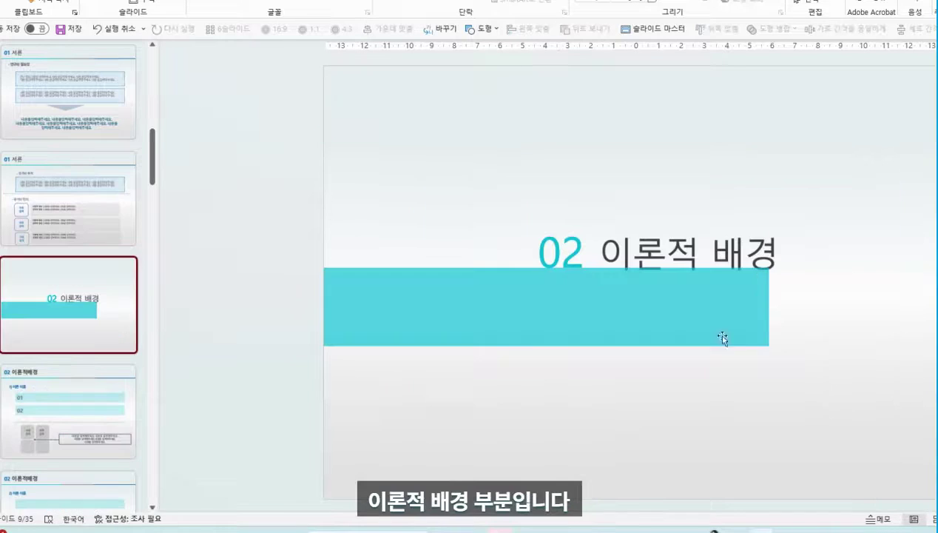
click(116, 427)
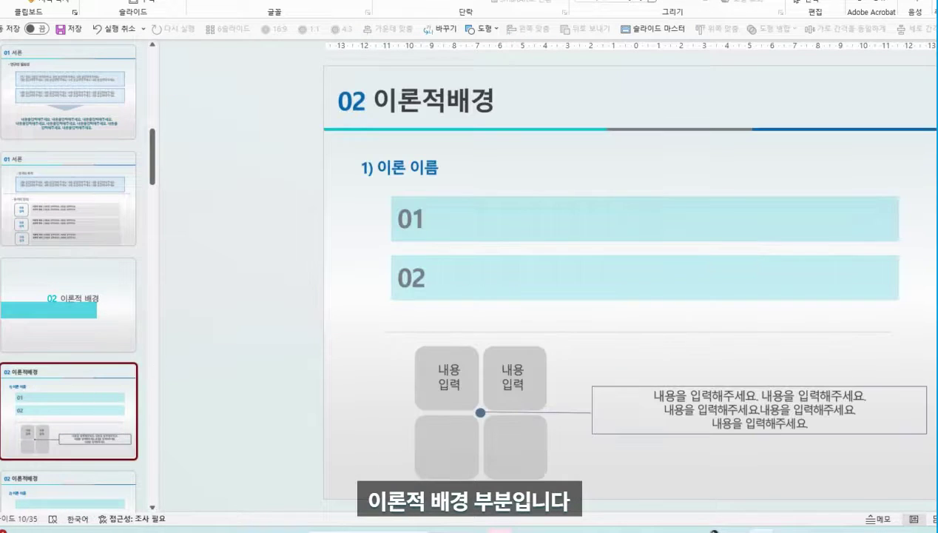
click(444, 110)
click(436, 168)
drag(395, 172, 447, 161)
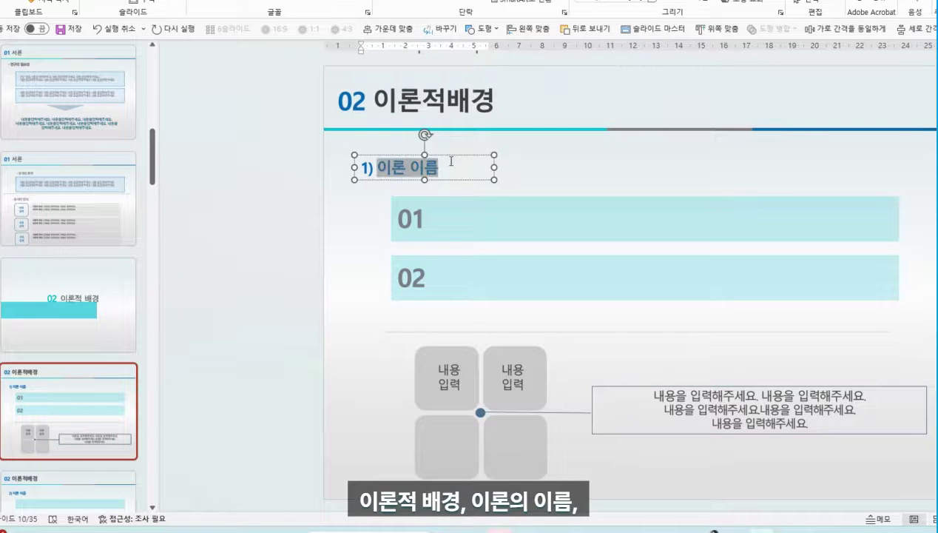
Enter "ㅇㅇㅇㅇㅇㅇㅇ" in the turquoise 01 bar and make the text dark
click(439, 234)
text(ㅇㅇㅇㅇㅇㅇㅇ)
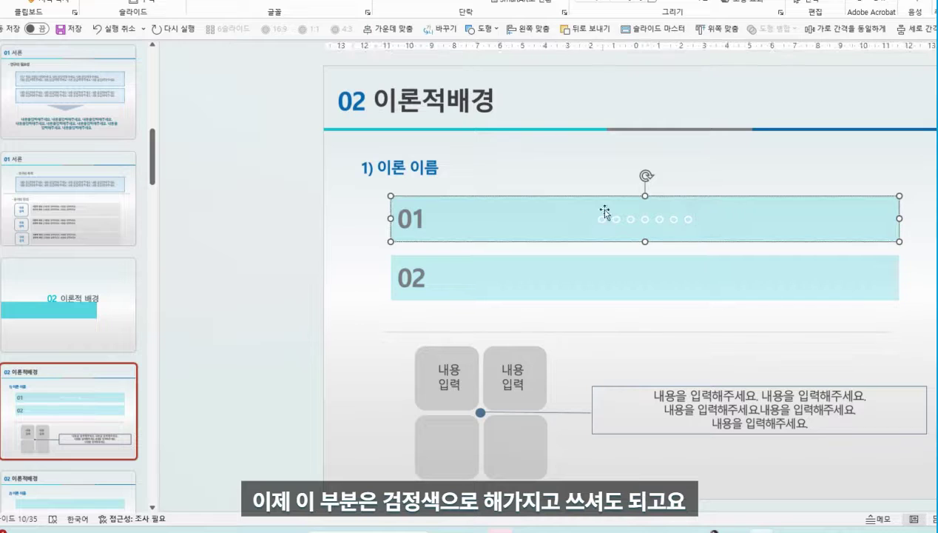
click(235, 144)
click(672, 218)
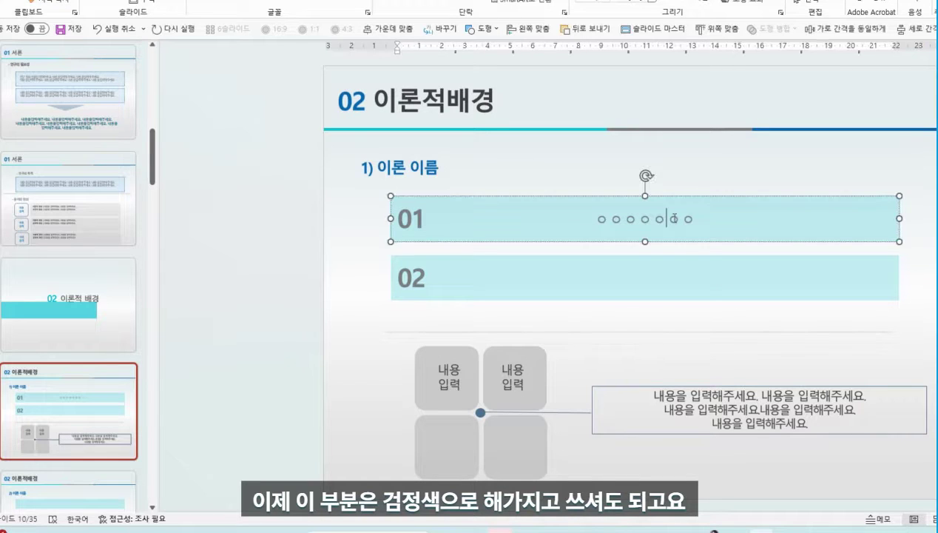
click(744, 389)
click(925, 169)
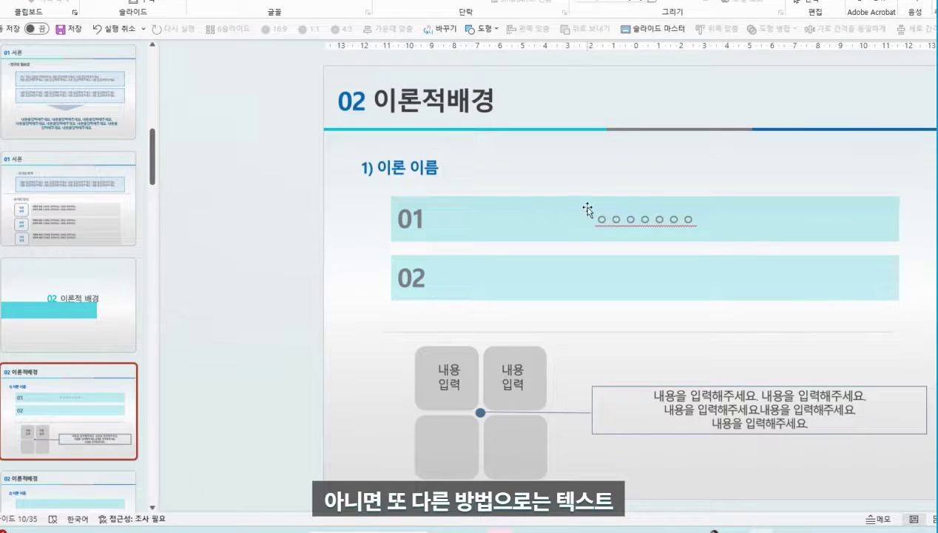
Delete the sample text from the 01 bar and leave the bar deselected
drag(589, 217, 774, 215)
key(Delete)
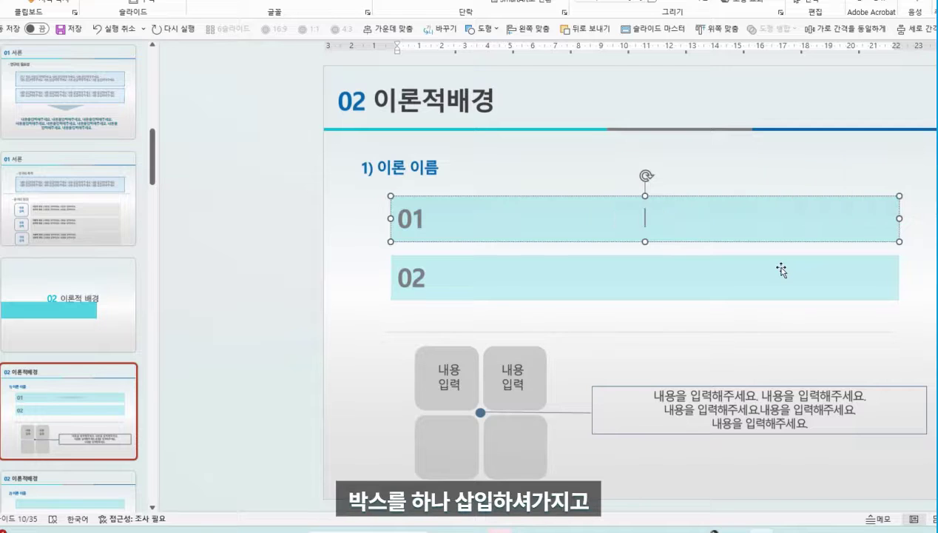
key(Escape)
key(Escape)
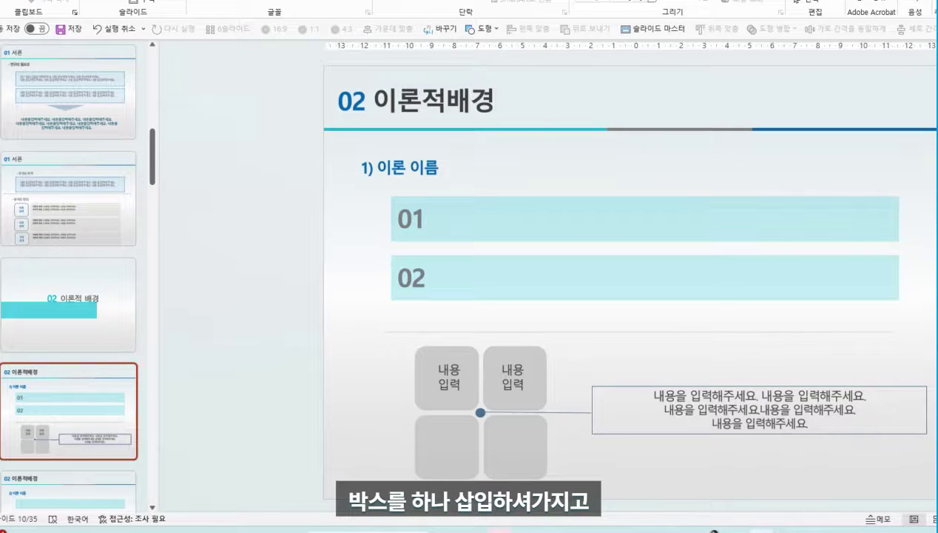
Try to insert a text box over the 01 bar
click(65, 1)
click(481, 2)
click(482, 17)
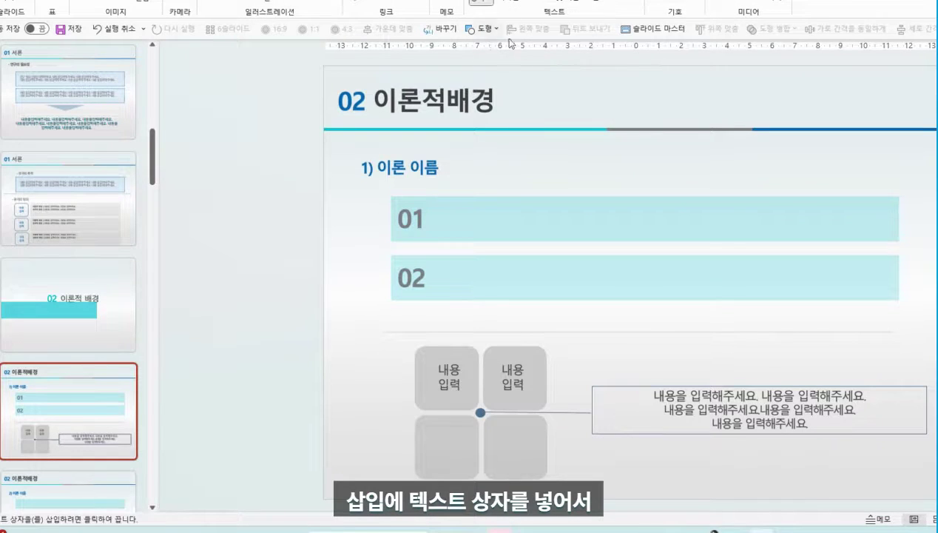
click(484, 213)
Delete the four-square diagram, its connector and the linked text box below the divider line
click(470, 322)
click(509, 381)
click(471, 371)
click(386, 327)
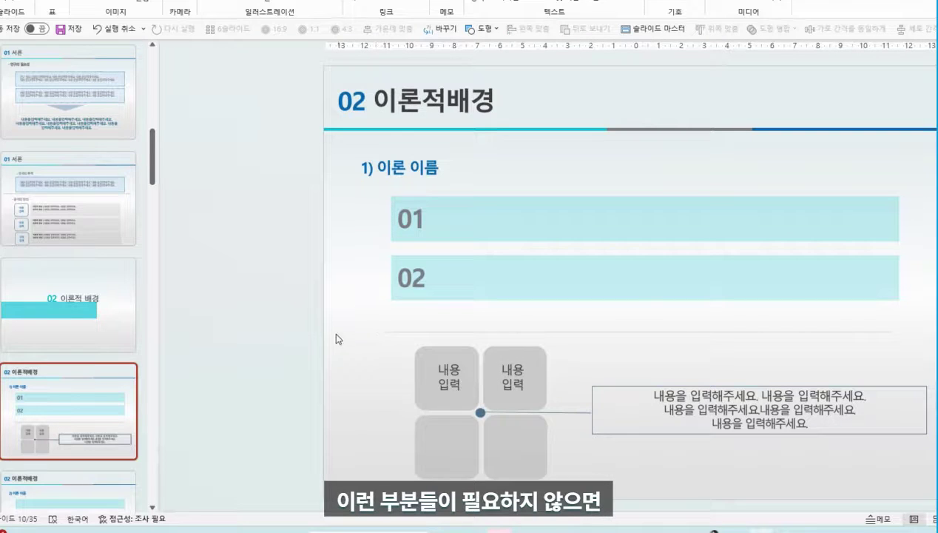
drag(336, 338, 931, 509)
key(Delete)
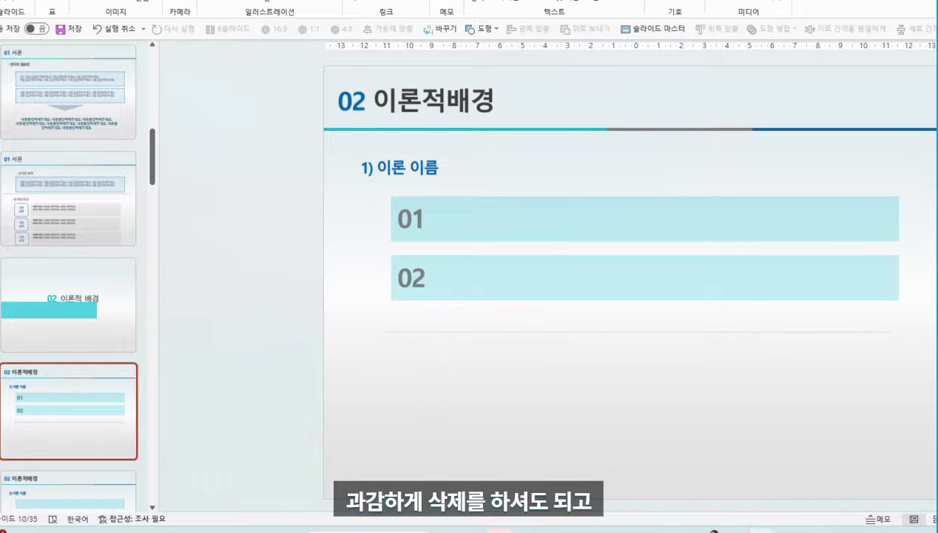
Try duplicating the 02 bar with its number directly below the original, and undo the copy
drag(917, 319, 313, 216)
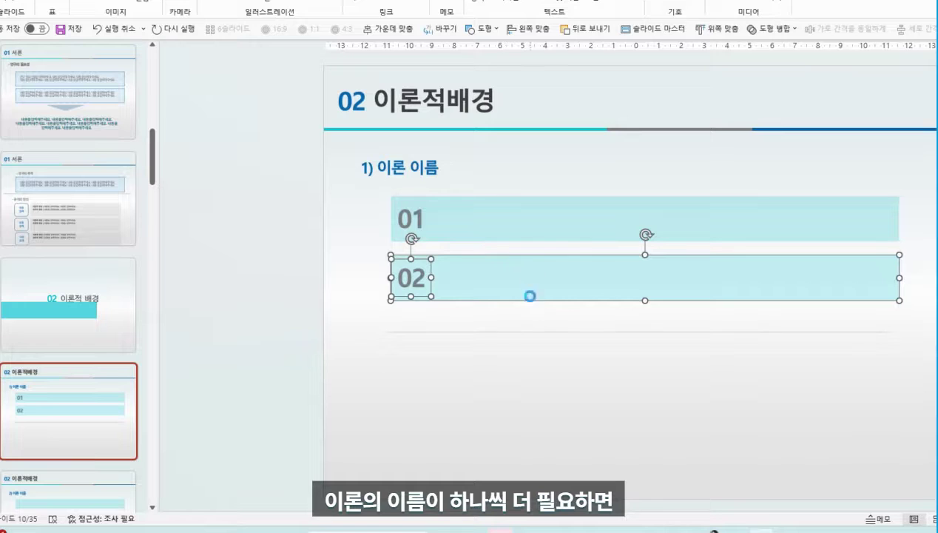
drag(530, 296, 560, 338)
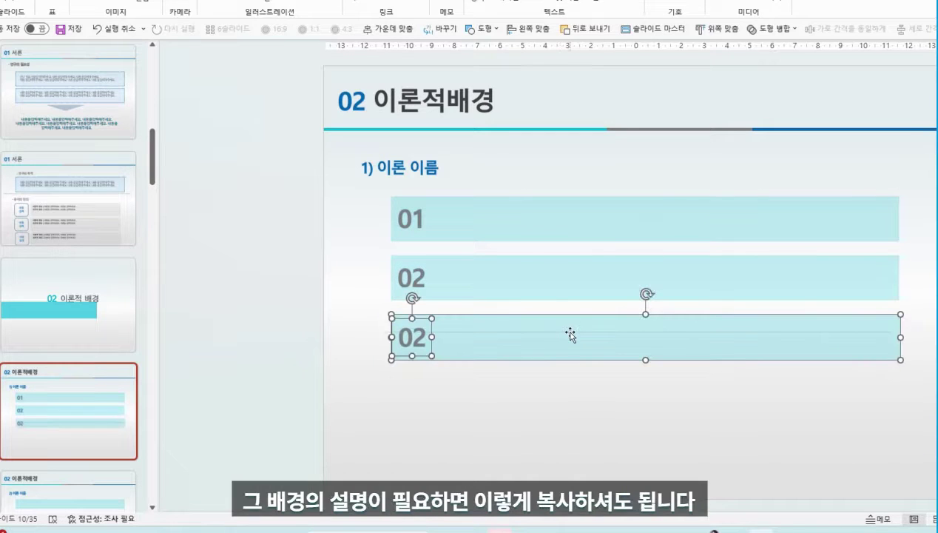
click(317, 323)
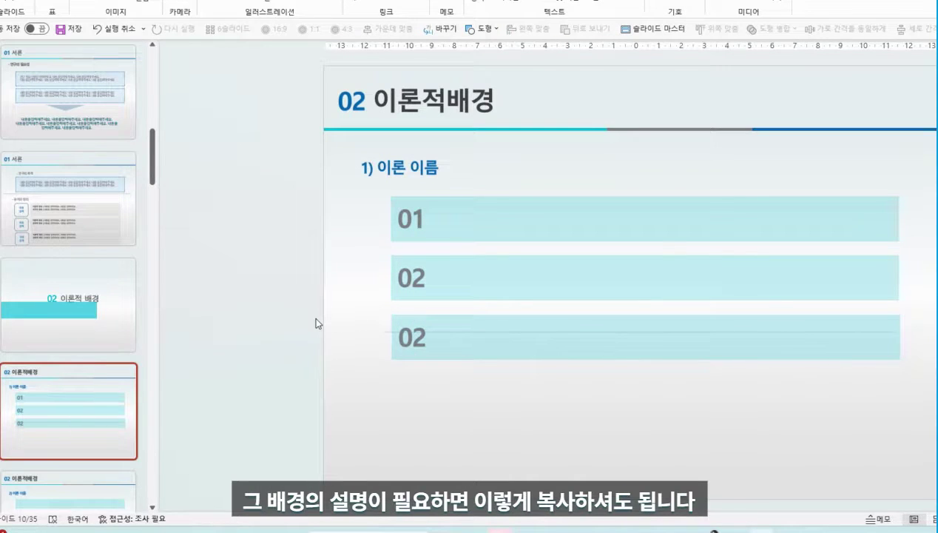
key(ctrl+z)
key(ctrl+z)
Compare the layouts of the three 02 이론적배경 content slides, ending on the 3) 이론 이름 slide
scroll(318, 311, down, 2)
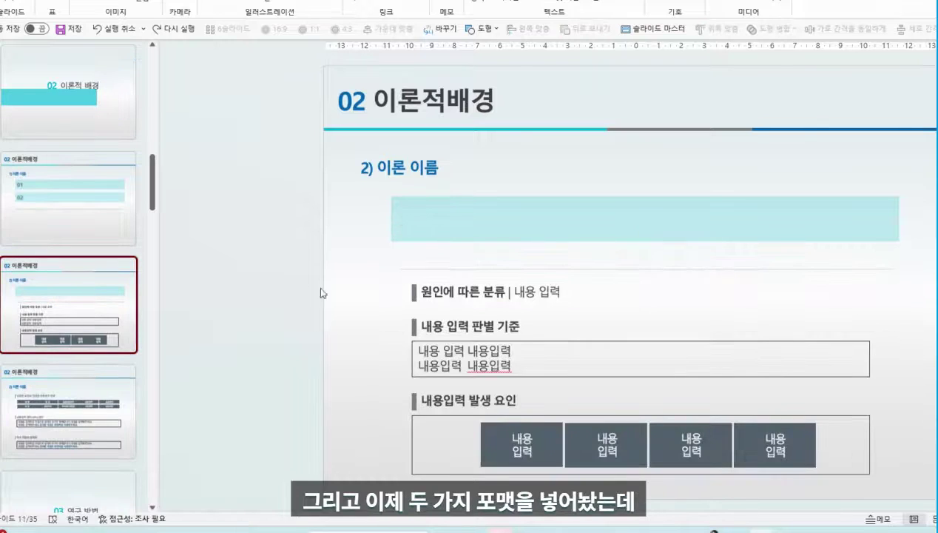
click(93, 196)
click(136, 442)
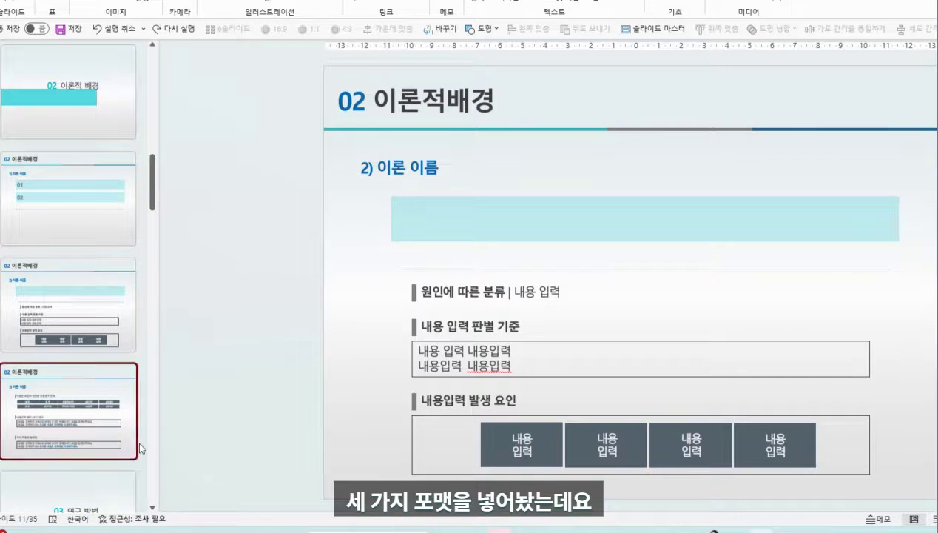
click(131, 303)
click(101, 198)
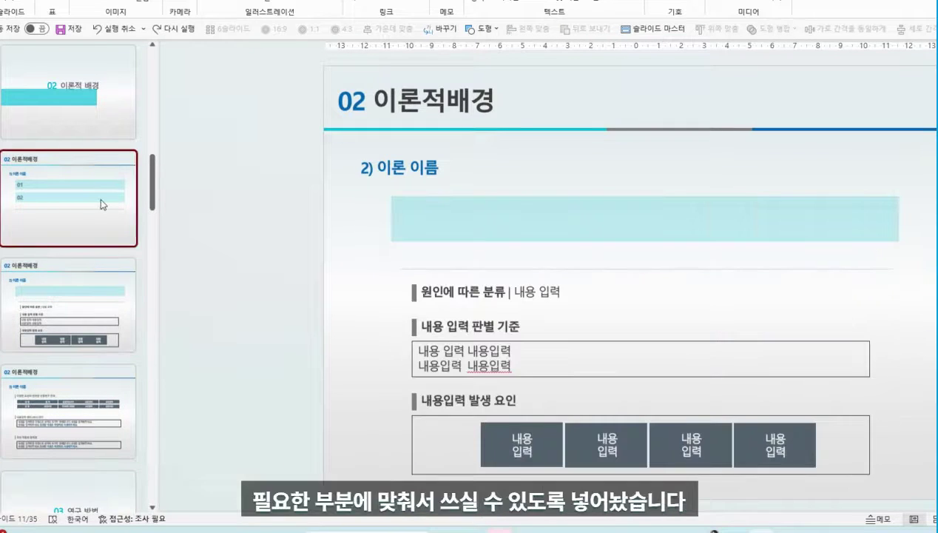
click(100, 302)
click(123, 398)
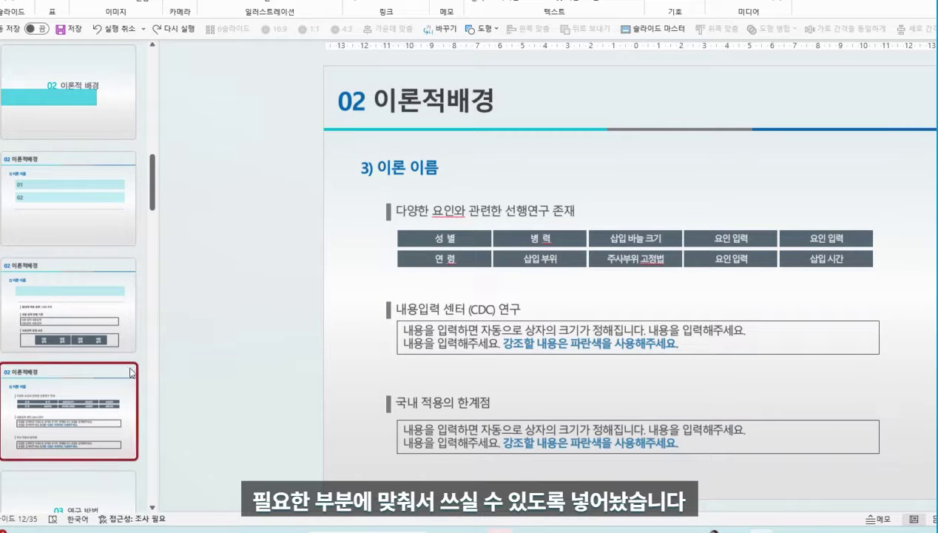
View the 03 연구 방법 section slide and its first content slide, placing the cursor in the 연구 대상 list
scroll(111, 392, down, 1)
click(112, 392)
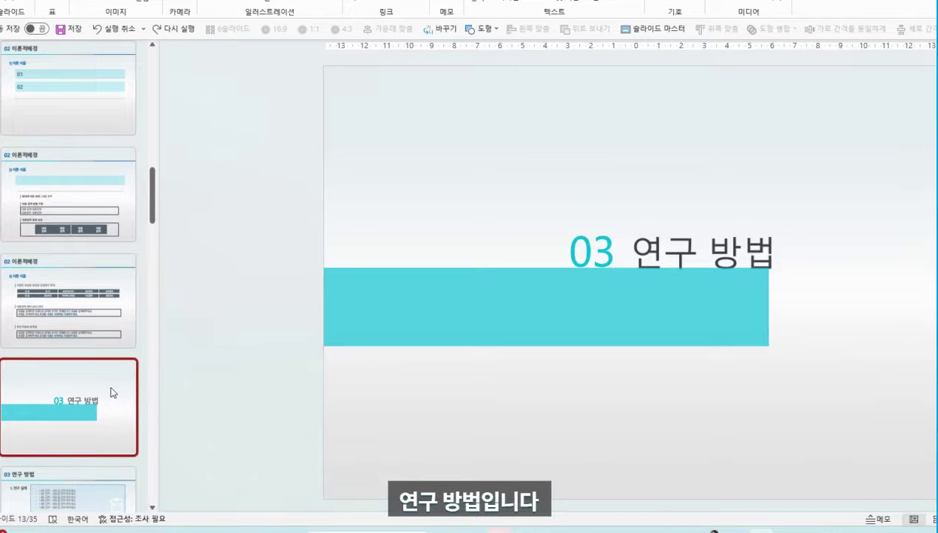
scroll(112, 392, down, 1)
click(113, 392)
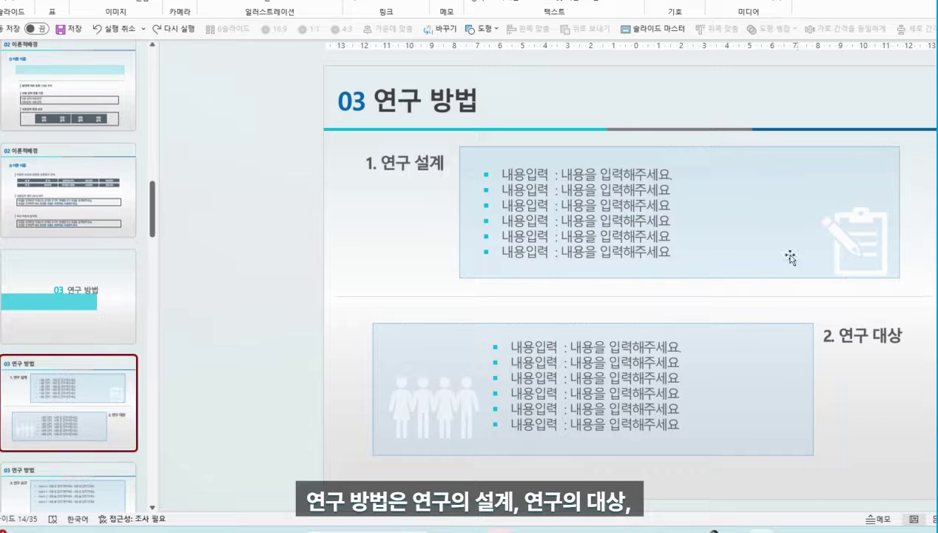
click(687, 384)
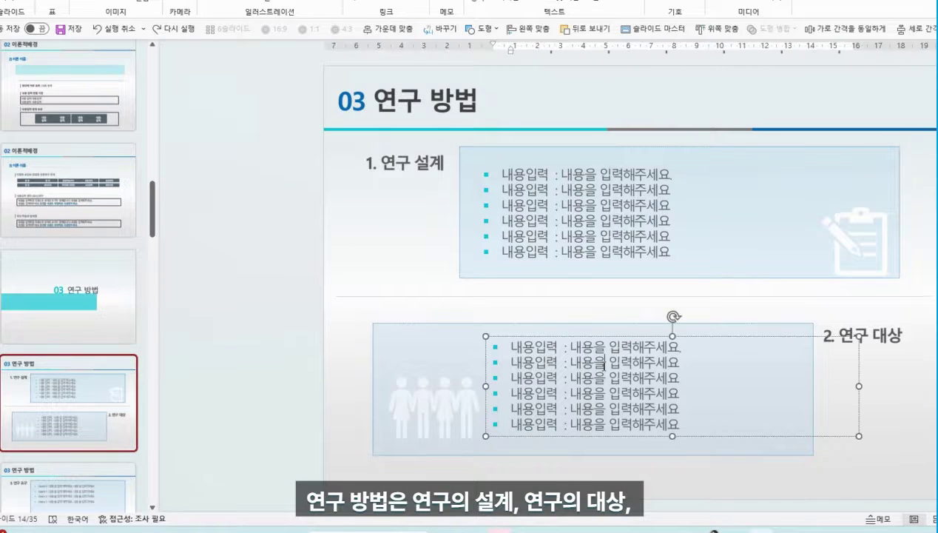